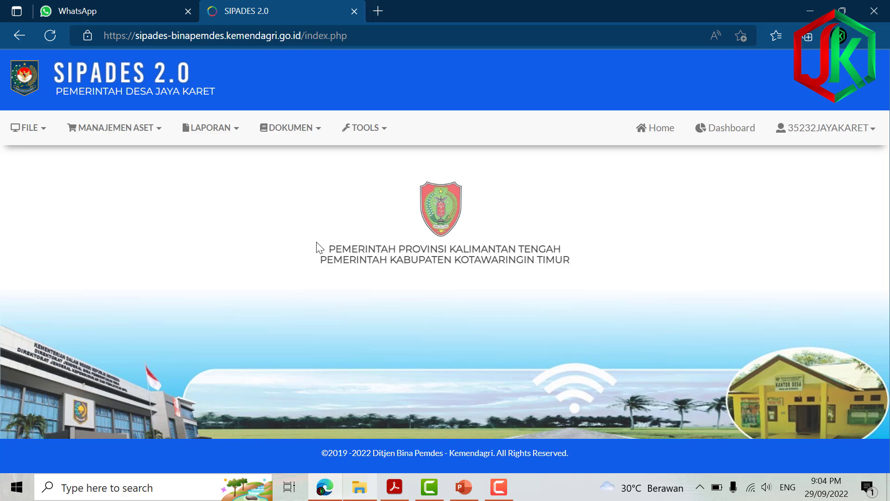
Open the village asset security data (Pengamanan) and display the records for the year 2022
left_click(129, 127)
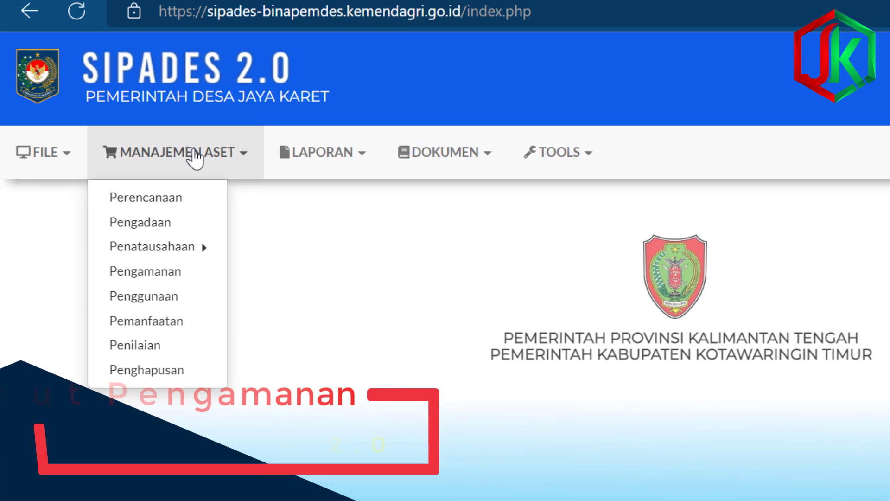
left_click(173, 275)
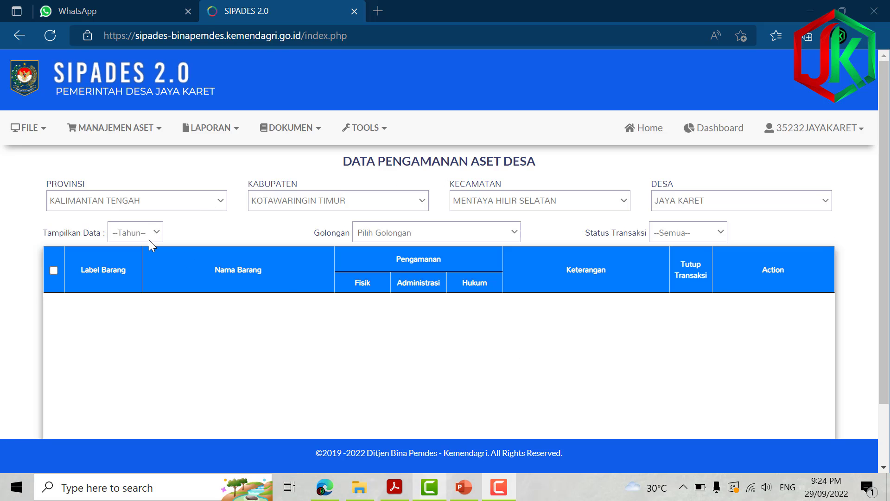
left_click(158, 234)
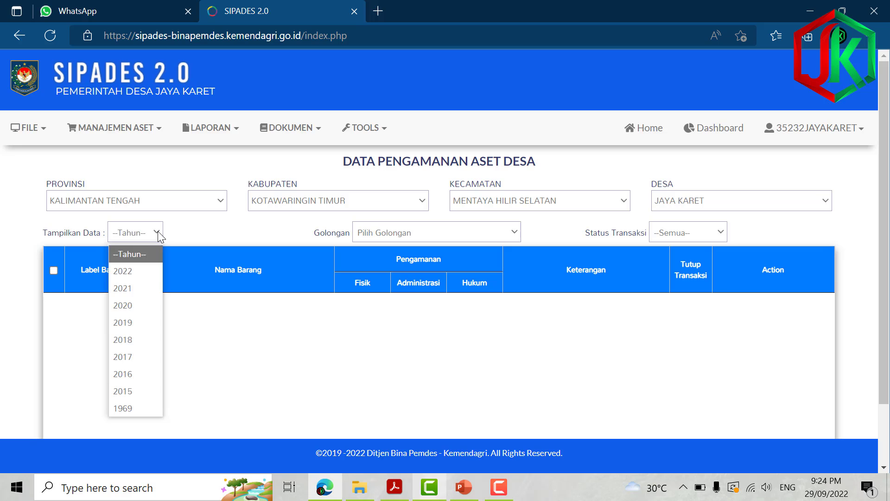
left_click(135, 271)
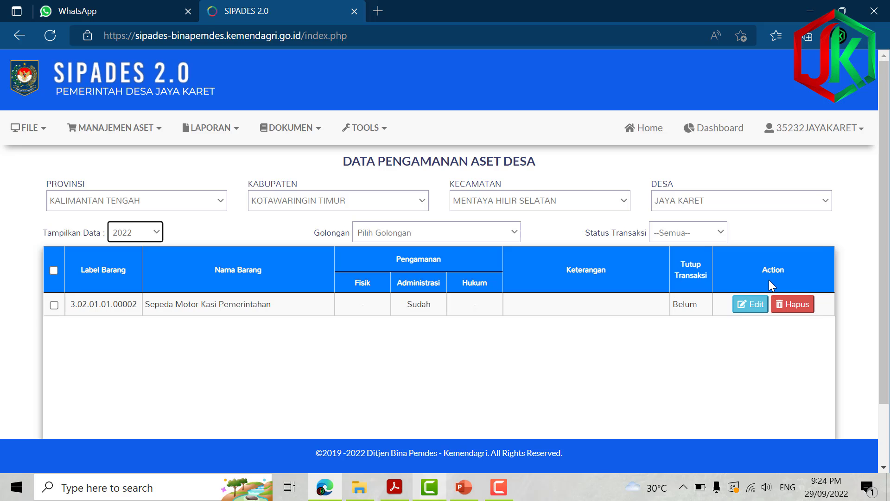
Open the Sepeda Motor Kasi Pemerintahan security record for editing and set Pengamanan Fisik to Sudah
scroll(463, 343, "down", 2)
scroll(539, 315, "up", 2)
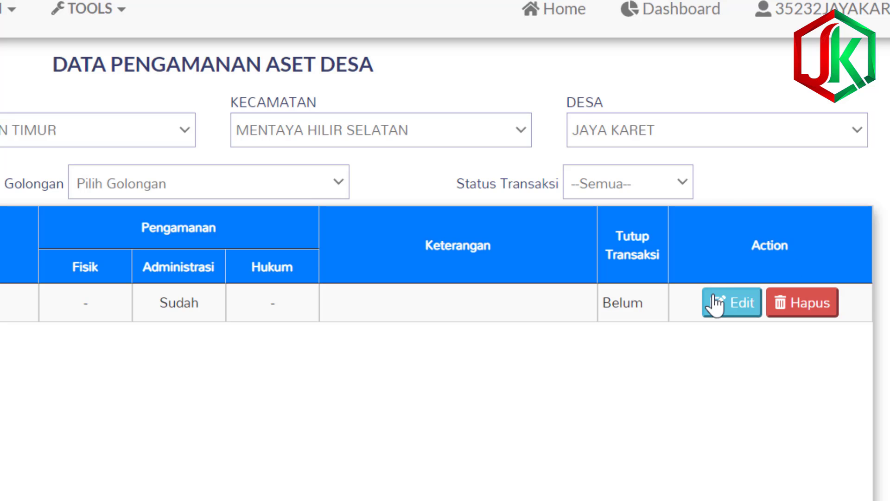
left_click(731, 304)
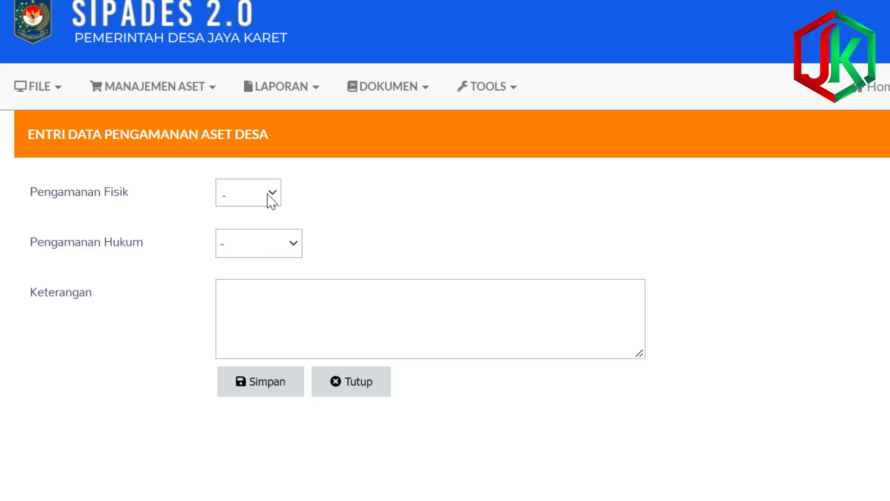
left_click(268, 200)
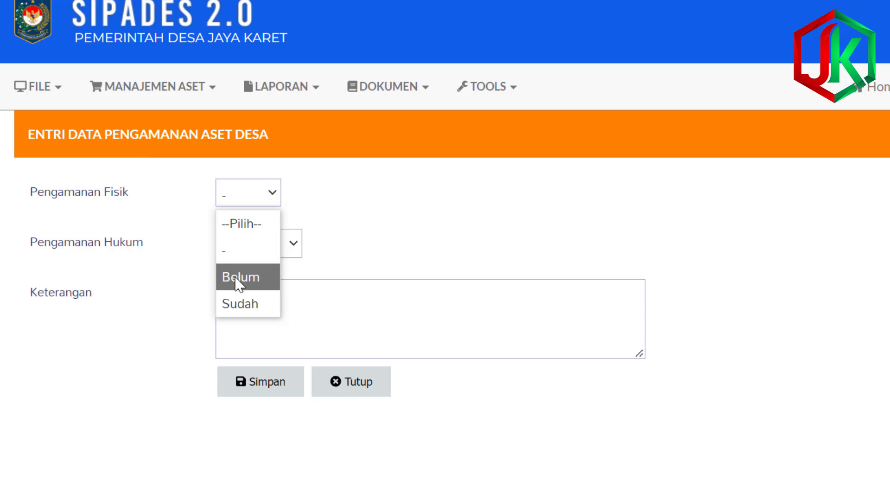
left_click(244, 302)
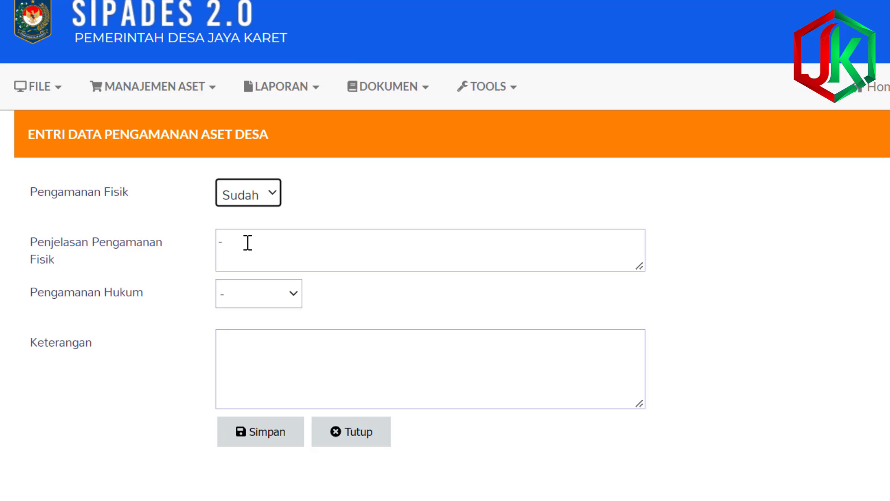
Replace the Penjelasan Pengamanan Fisik text with "Aset tersimpan baik di garasi Kantor Desa"
left_click_drag(247, 242, 202, 249)
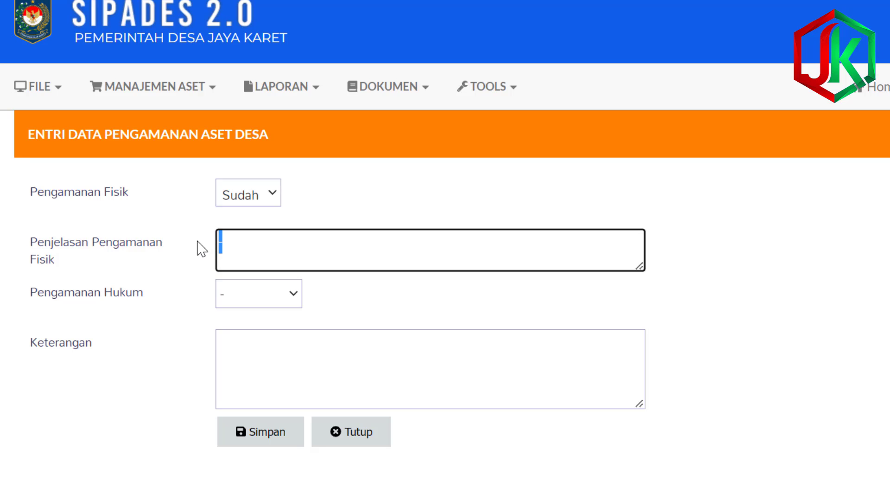
type("Aset ter")
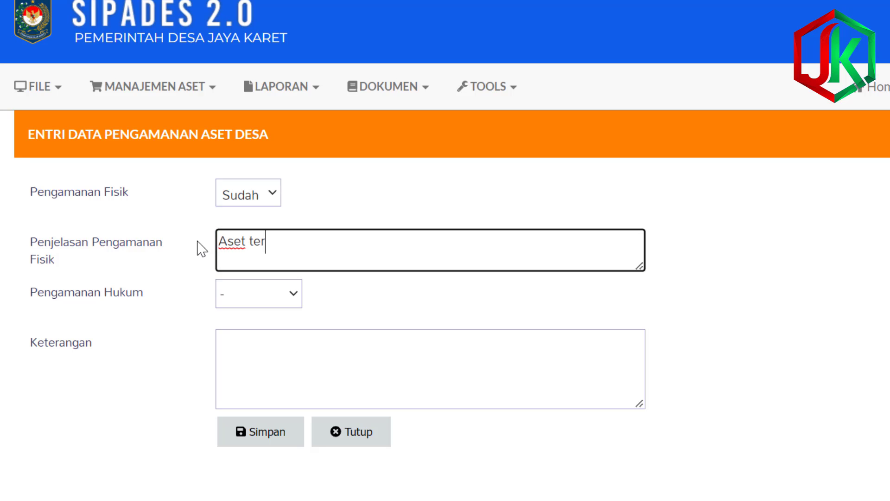
type("simpan baik")
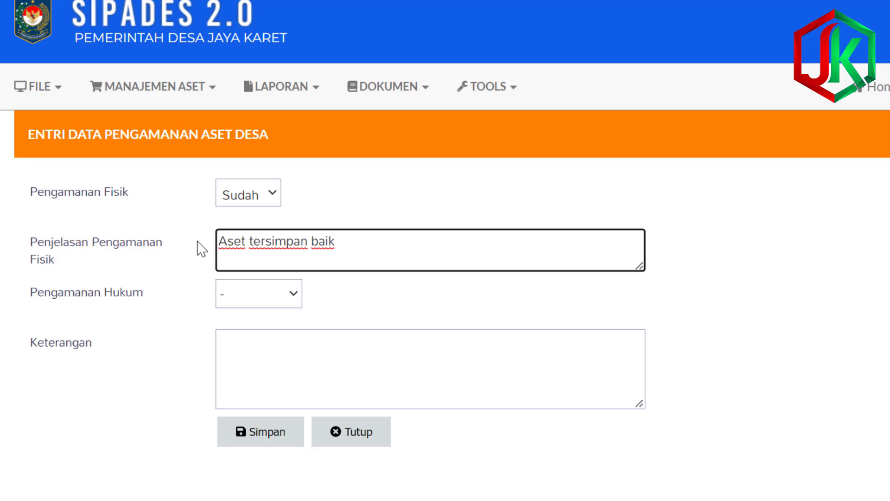
key("BackSpace")
type("di dalam")
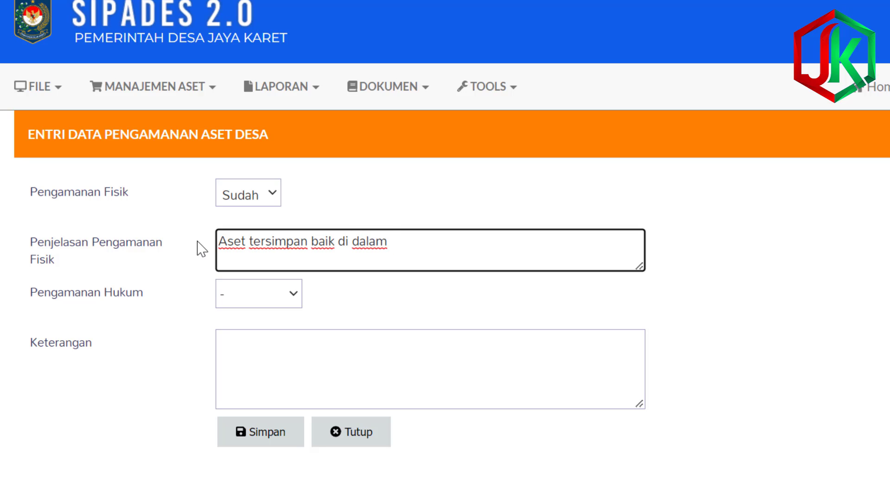
key("ctrl+BackSpace")
type("G")
key("BackSpace")
type("garasi kantor de")
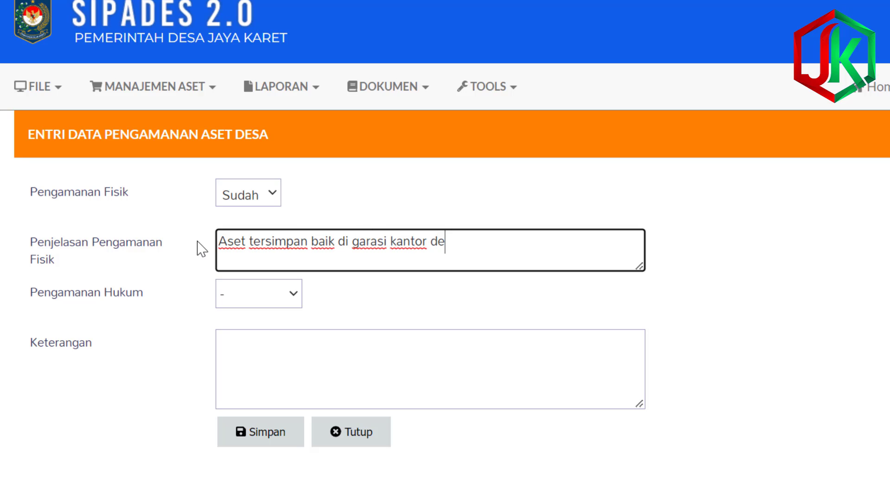
type("s")
key("ctrl+shift+Left")
key("ctrl+shift+Left")
type("Kantor S")
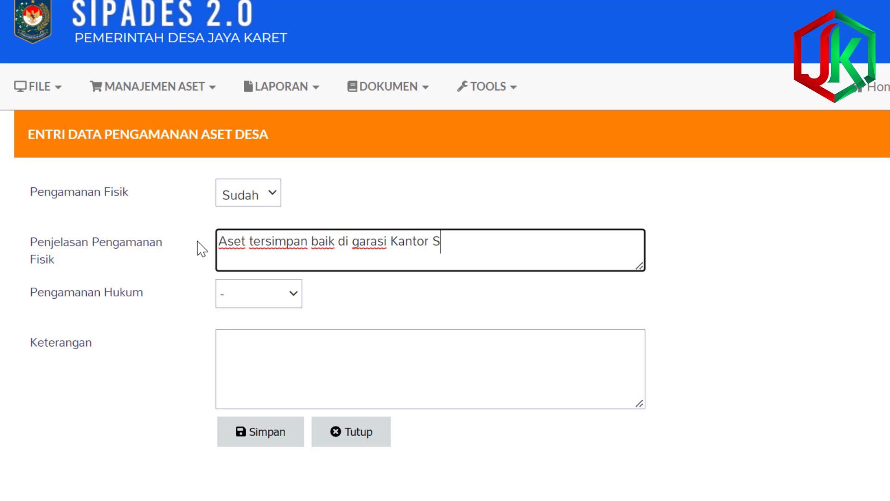
key("BackSpace")
type("Desa")
Set Pengamanan Hukum to Belum Ada
left_click(294, 296)
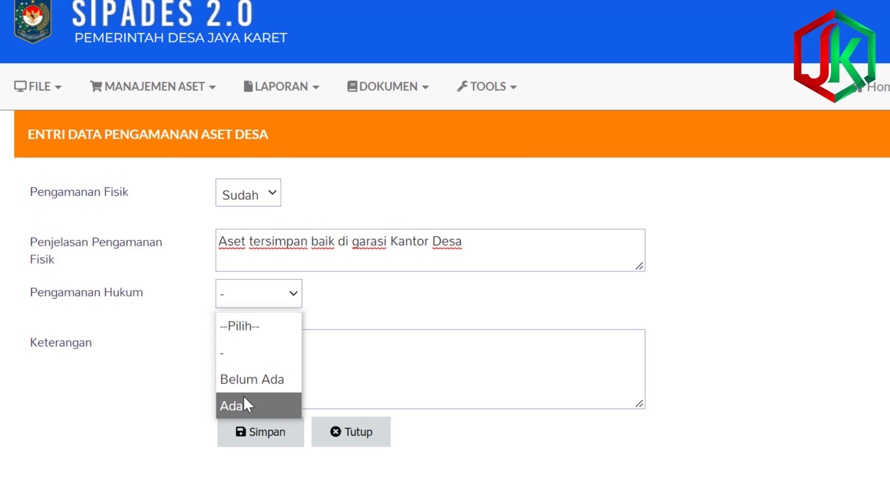
left_click(293, 299)
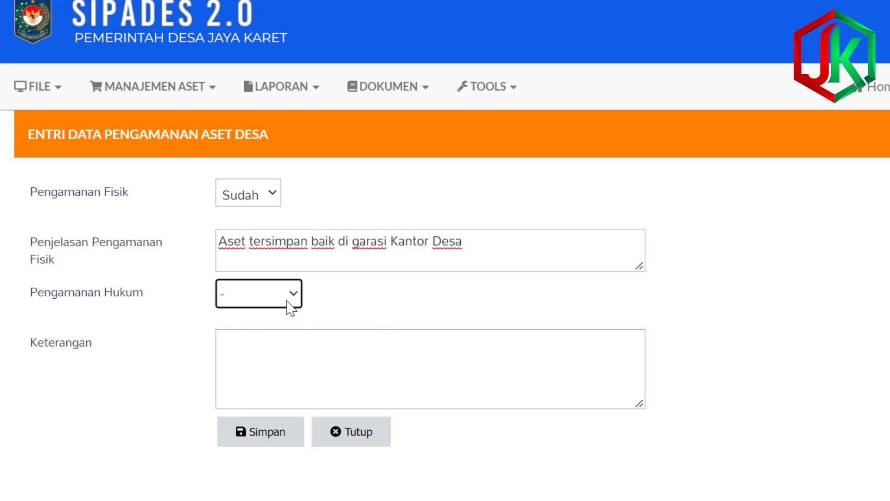
left_click(296, 299)
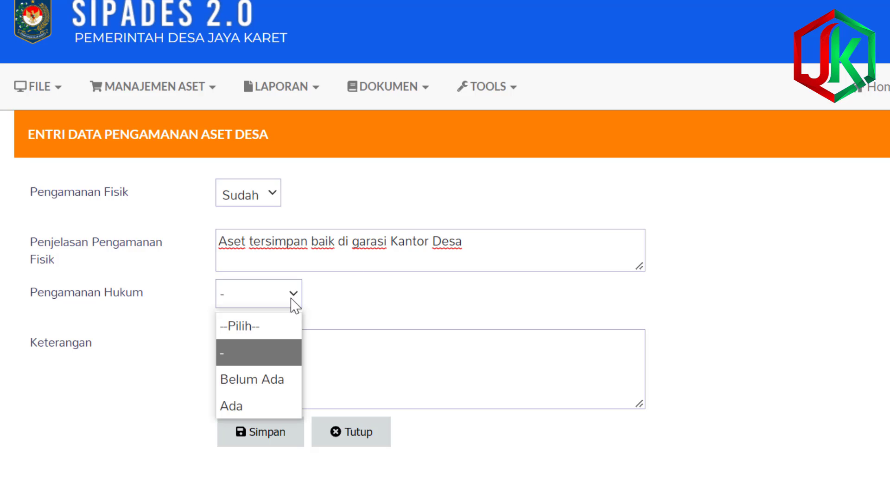
left_click(262, 377)
Enter "Aset sudah diberi label dan sudah tercatat di dalam Buku Inventaris Aset Desa" as the Keterangan and save the record
left_click(273, 355)
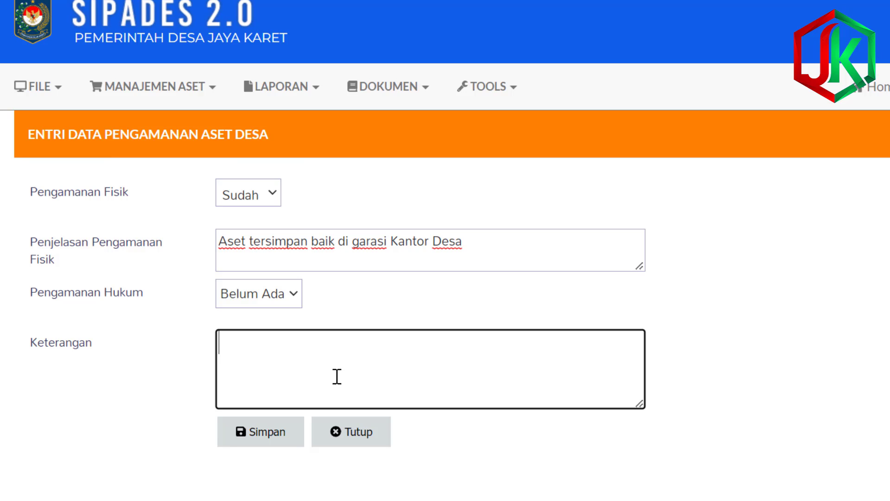
type("Asetr")
key("BackSpace")
key("BackSpace")
type("suda")
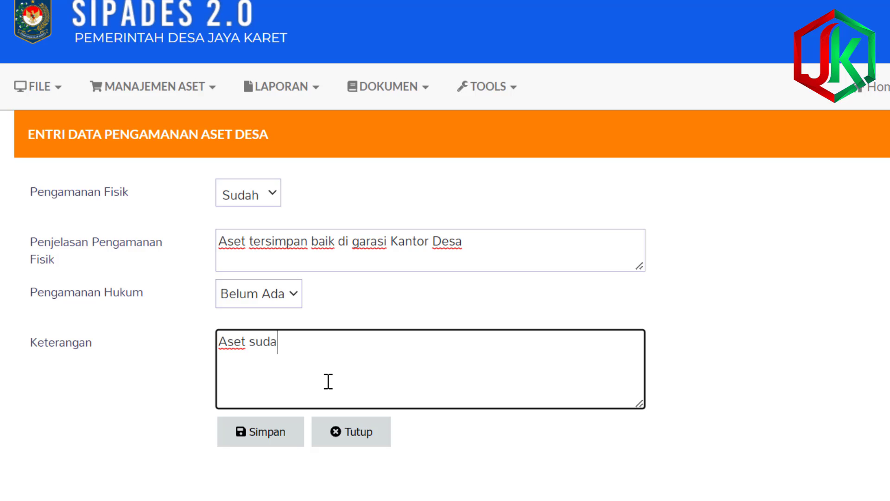
type("h diberi lab")
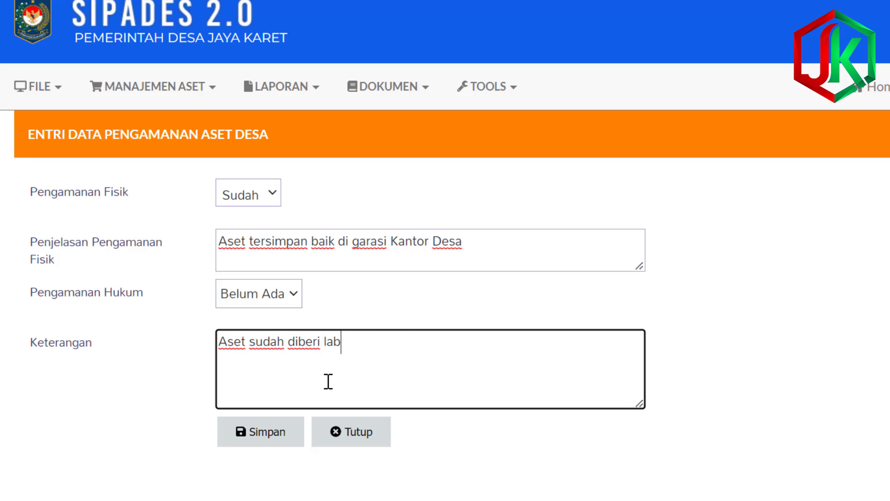
type("el dan s")
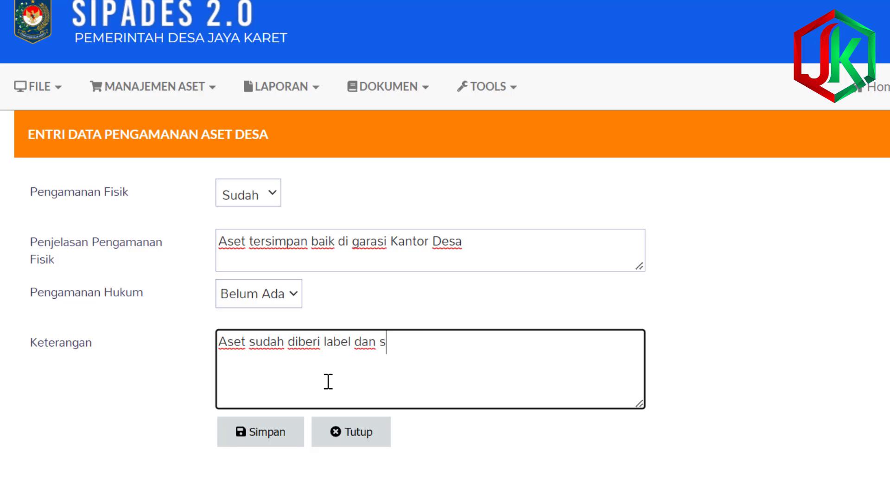
type("udah tercatat")
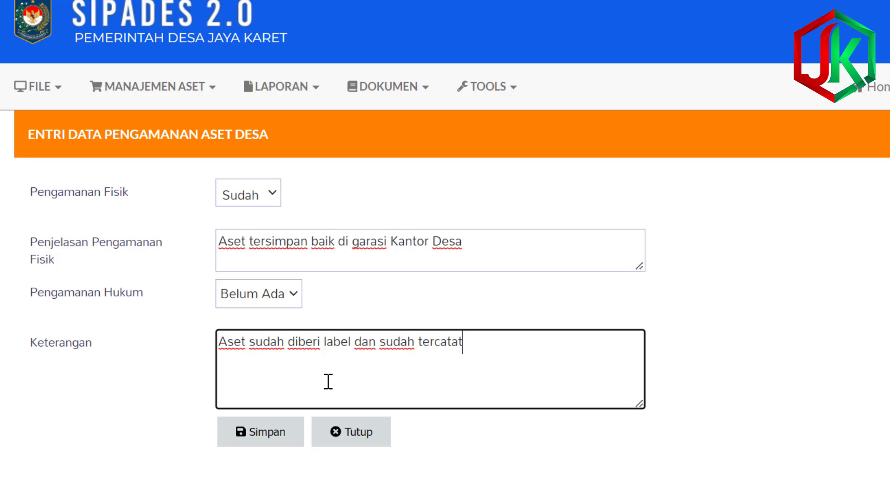
type(" di dalam ")
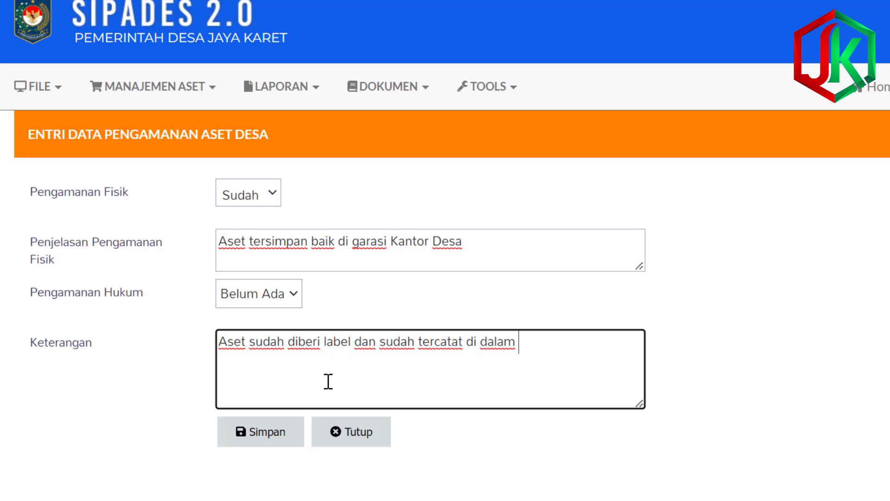
type("Buku Inventa")
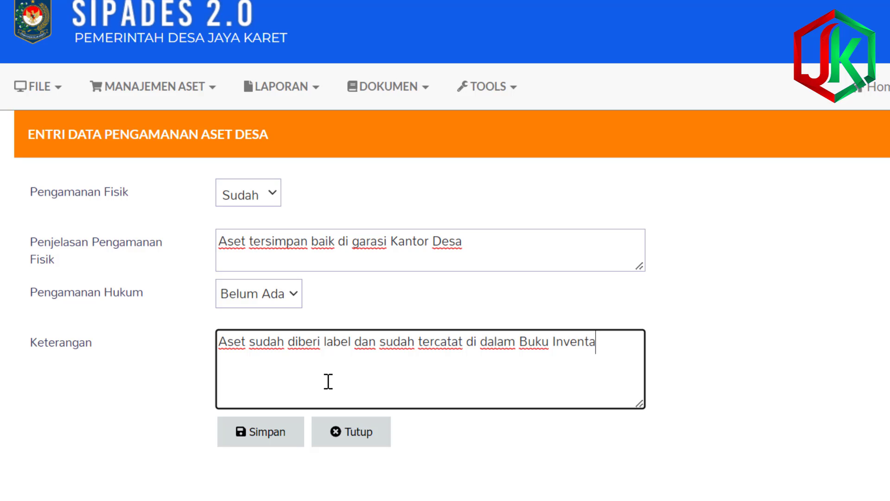
type("ris Aset Des")
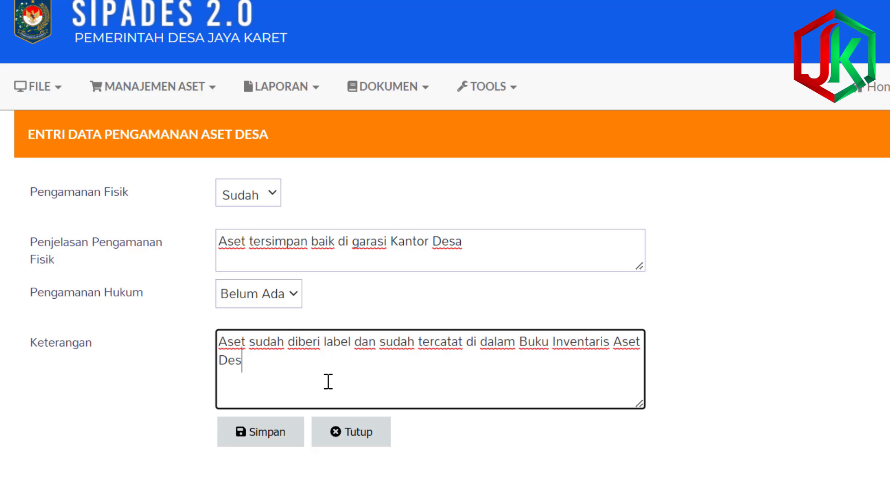
type("a")
left_click(265, 436)
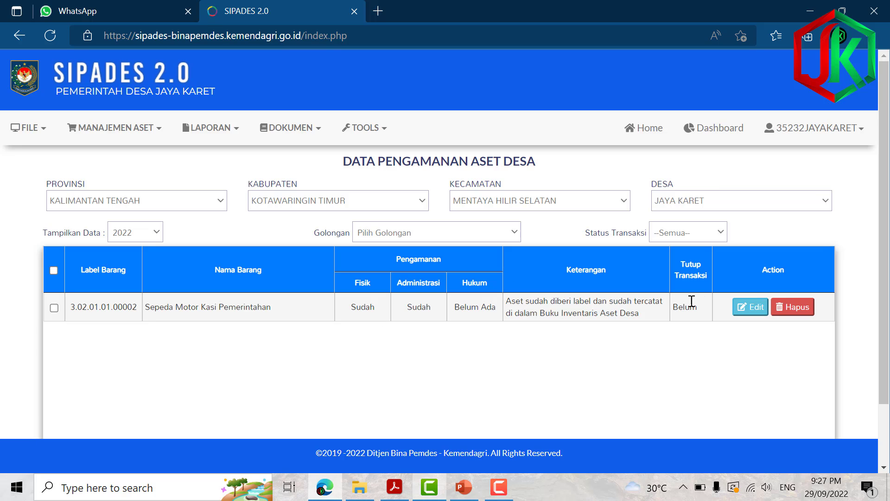
Select the Sepeda Motor Kasi Pemerintahan row and close its transaction (Tutup Transaksi), accepting the confirmation
scroll(586, 322, "down", 2)
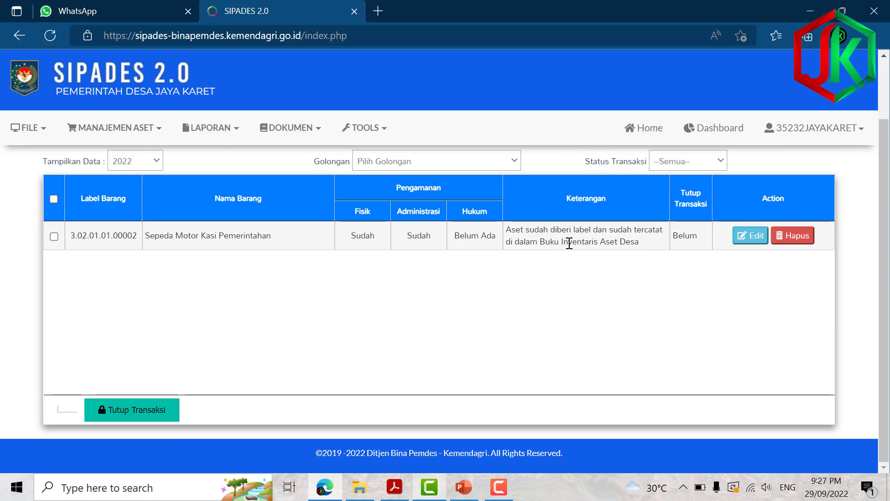
scroll(678, 238, "up", 2)
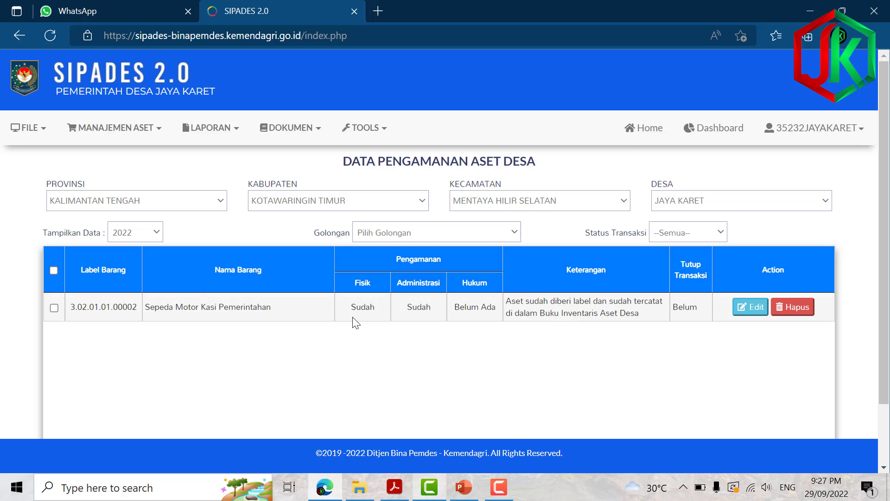
scroll(332, 377, "down", 2)
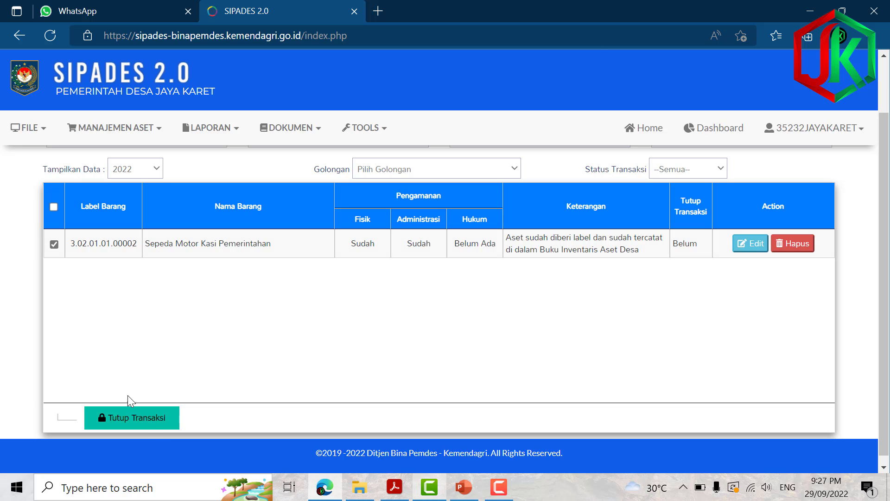
left_click(147, 420)
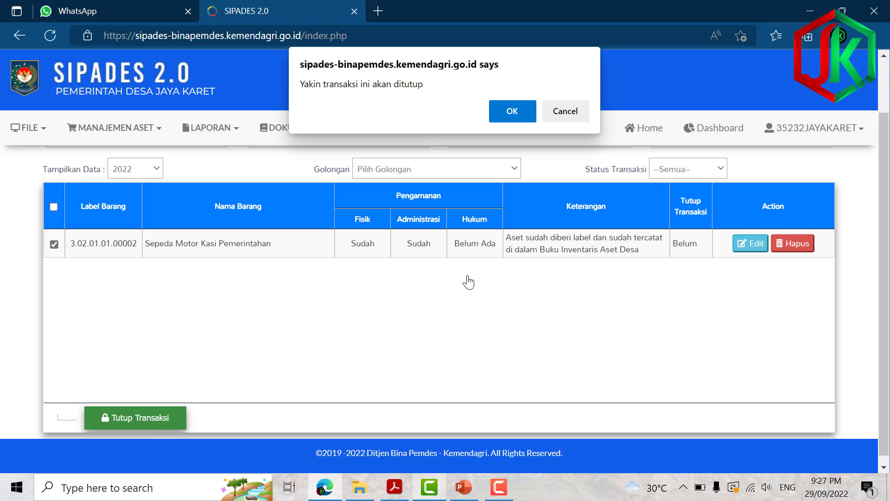
left_click(517, 120)
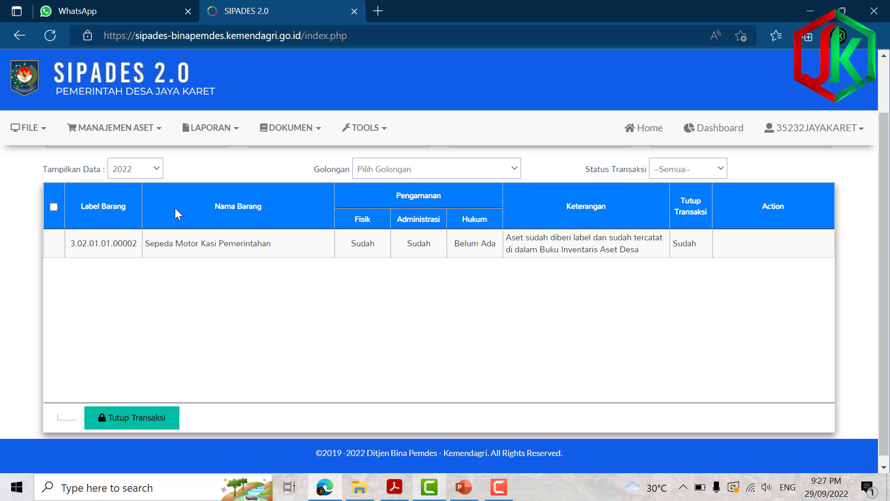
Open the village asset usage data (Penggunaan) and display the records for the year 2022
scroll(414, 225, "up", 2)
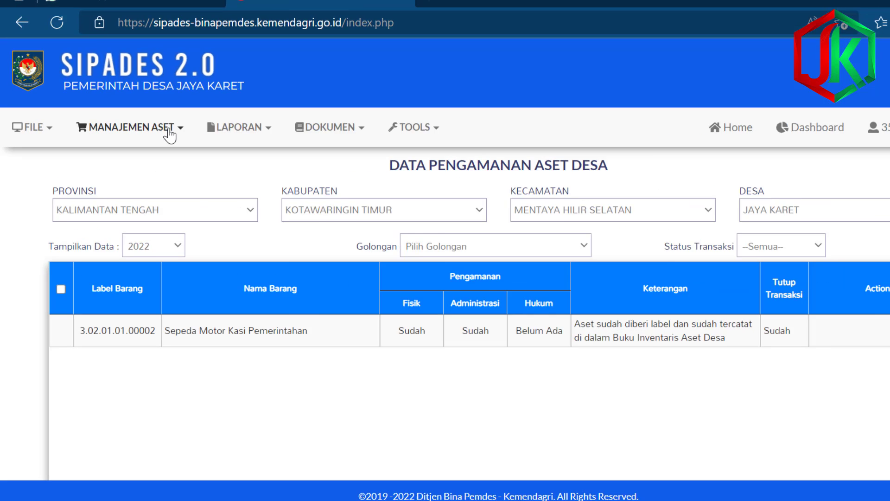
left_click(129, 132)
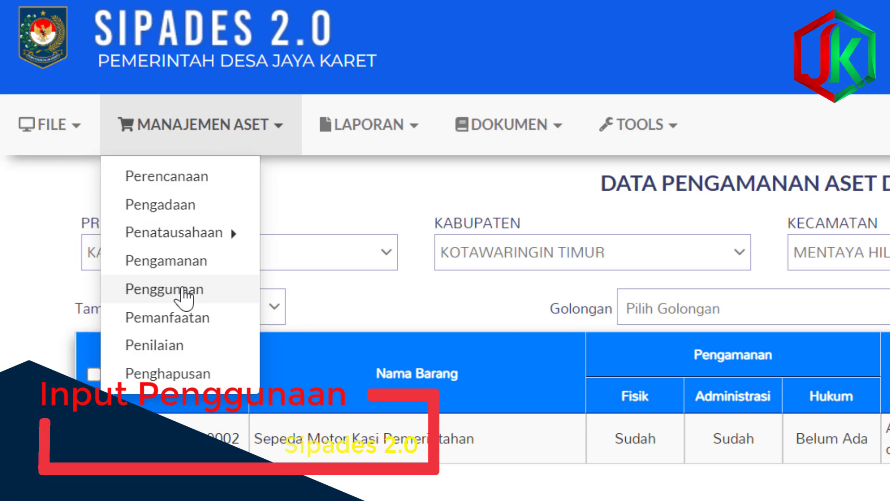
left_click(183, 290)
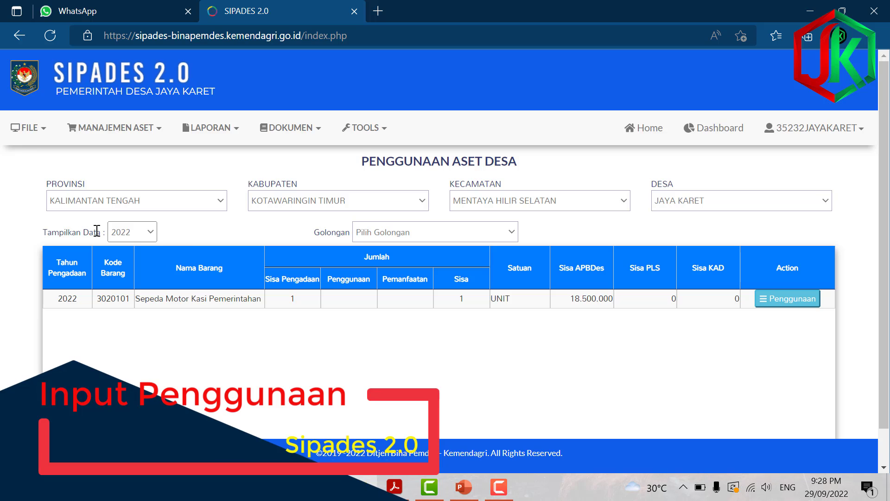
left_click(142, 233)
left_click(121, 272)
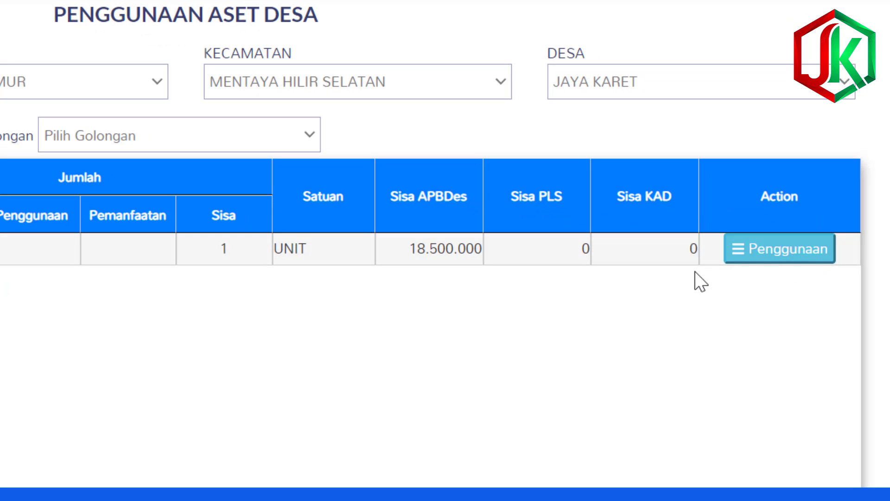
Add a usage record for the 2022 motorcycle asset with decree number 141/009/JK-MHS/2022 and Tahun 2022
left_click(797, 254)
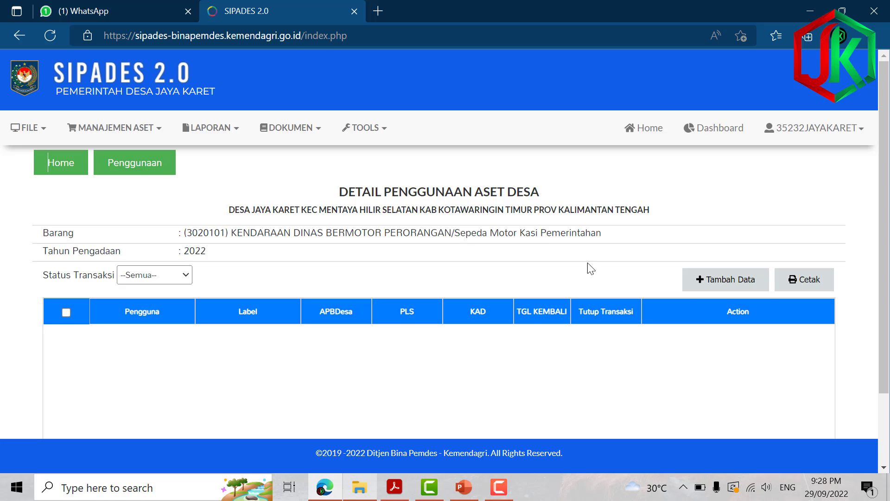
left_click(726, 280)
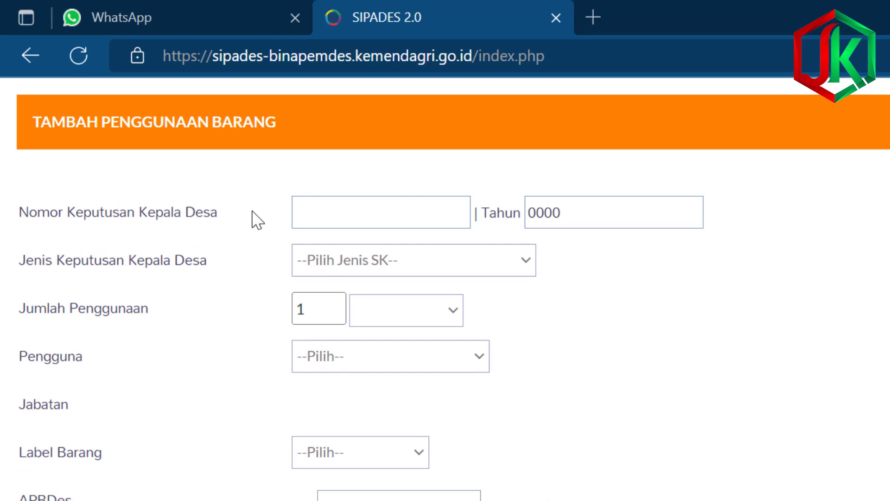
left_click(319, 215)
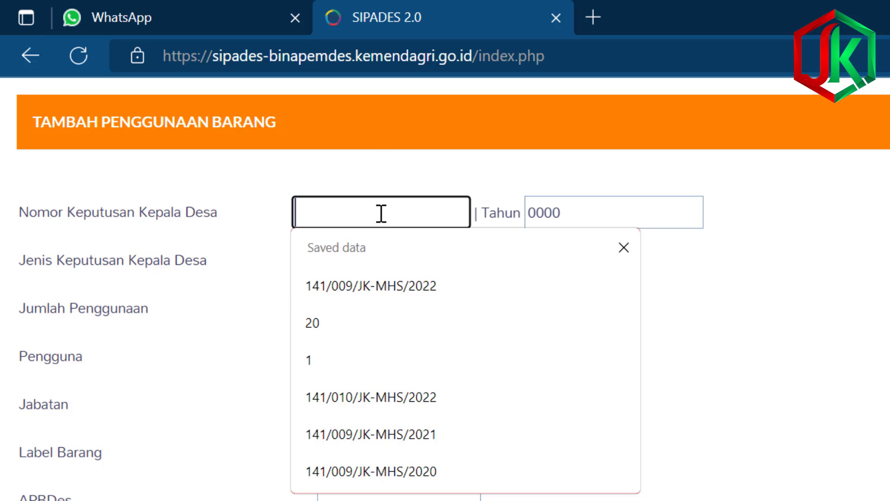
left_click(369, 285)
left_click_drag(561, 212, 466, 226)
type("2022")
key("Escape")
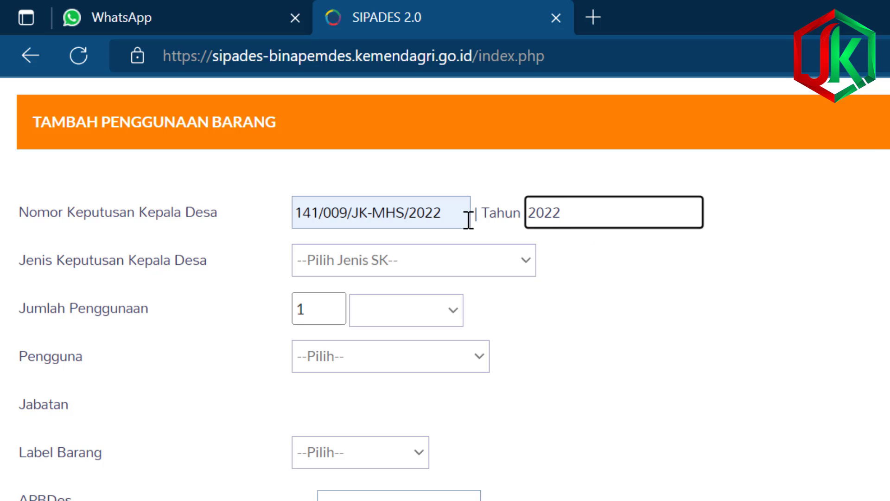
Try the Status Penggunaan Aset Desa and Penunjukan Penggunaan Aset Desa options for Jenis Keputusan Kepala Desa
left_click(540, 272)
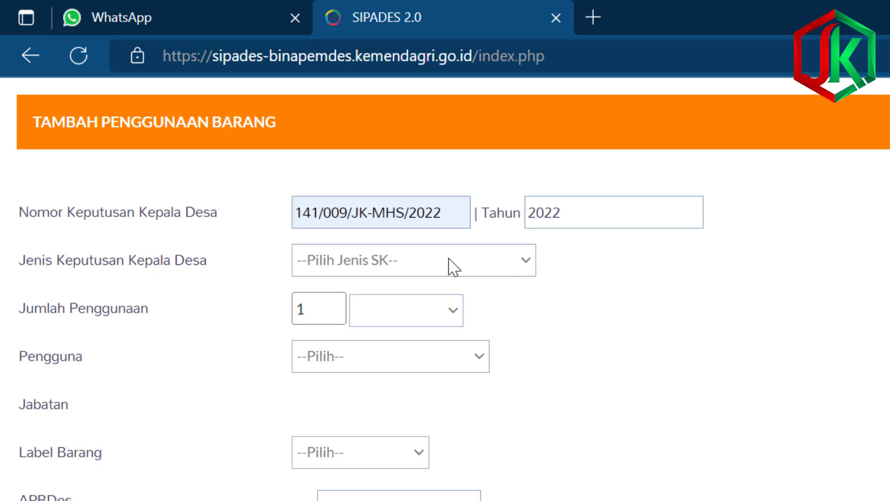
left_click(526, 262)
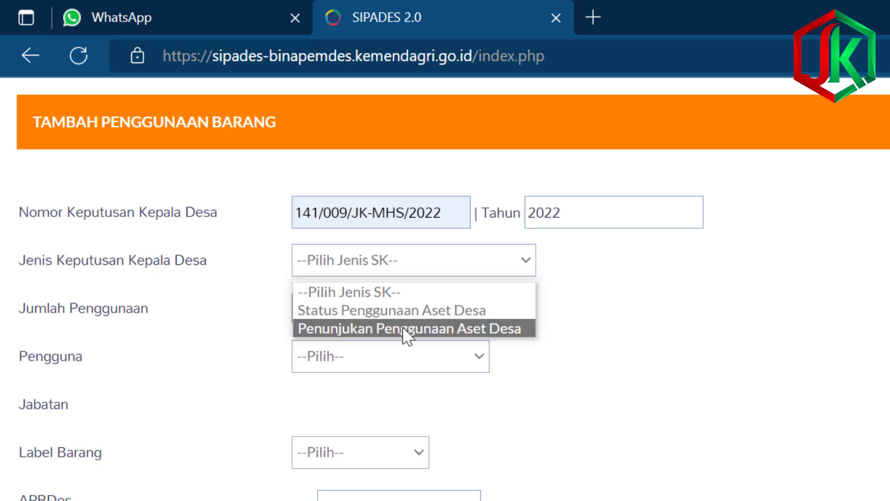
left_click(636, 346)
left_click(523, 268)
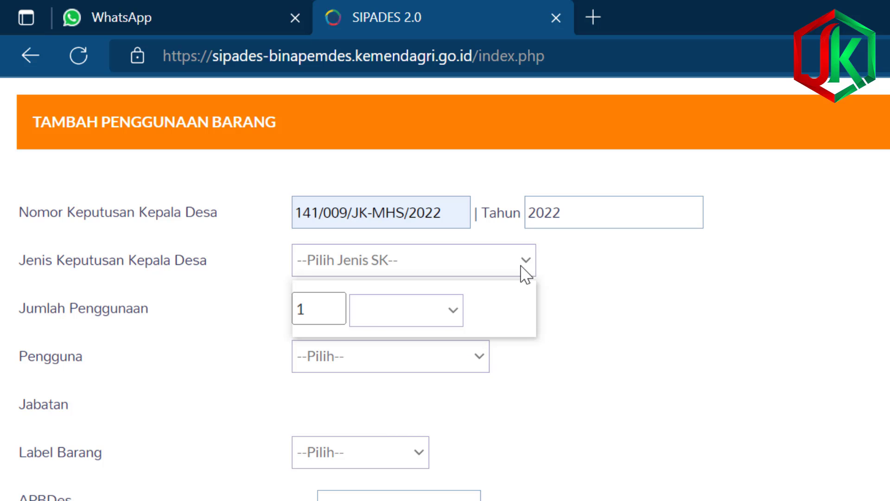
left_click(403, 314)
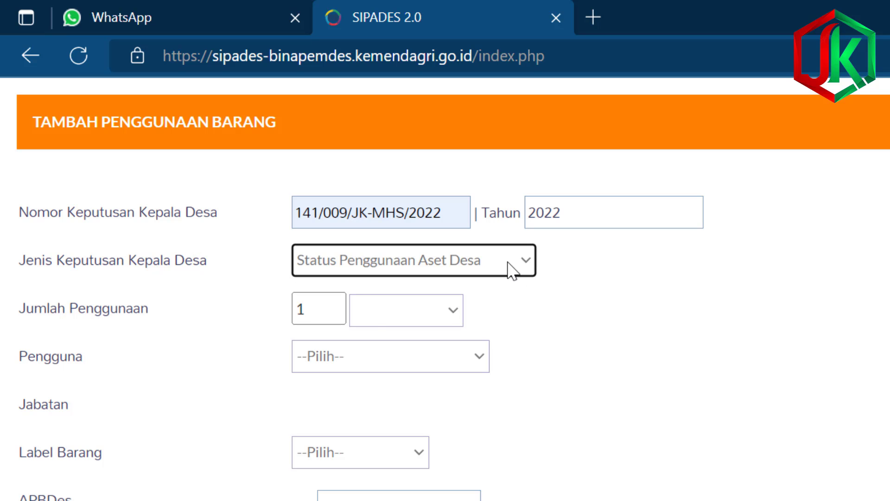
left_click(528, 261)
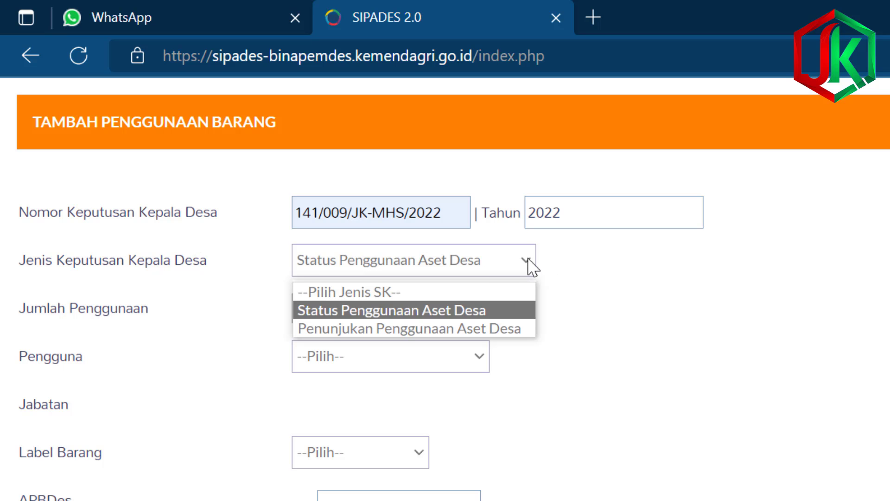
left_click(366, 310)
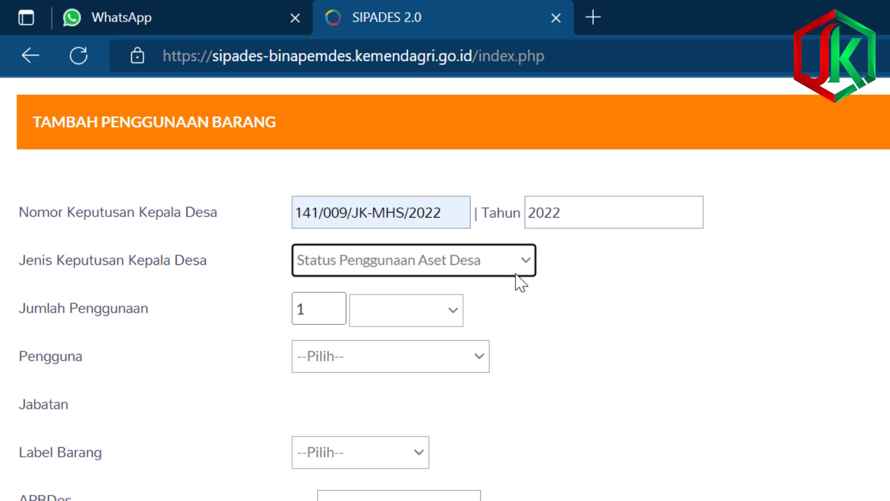
left_click(524, 260)
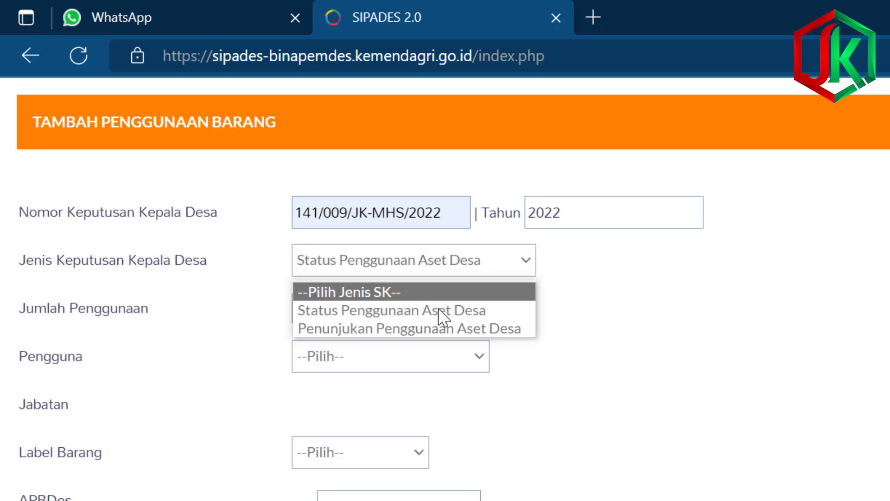
left_click(404, 329)
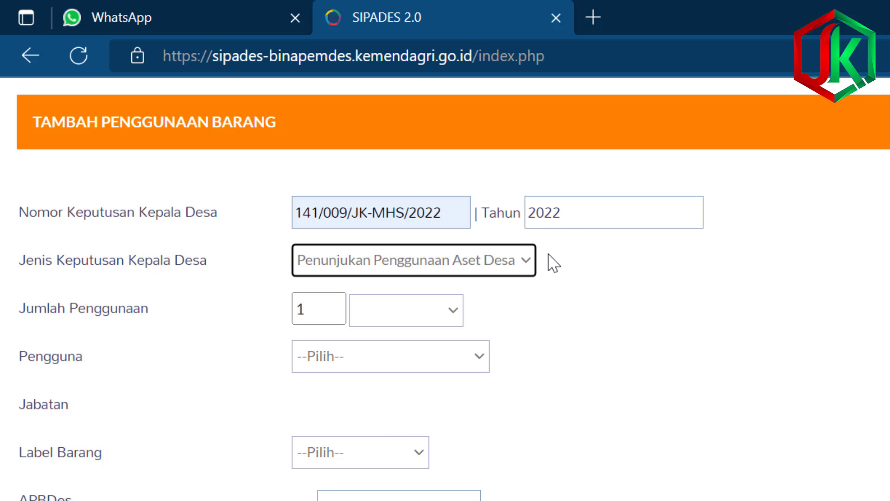
left_click(526, 259)
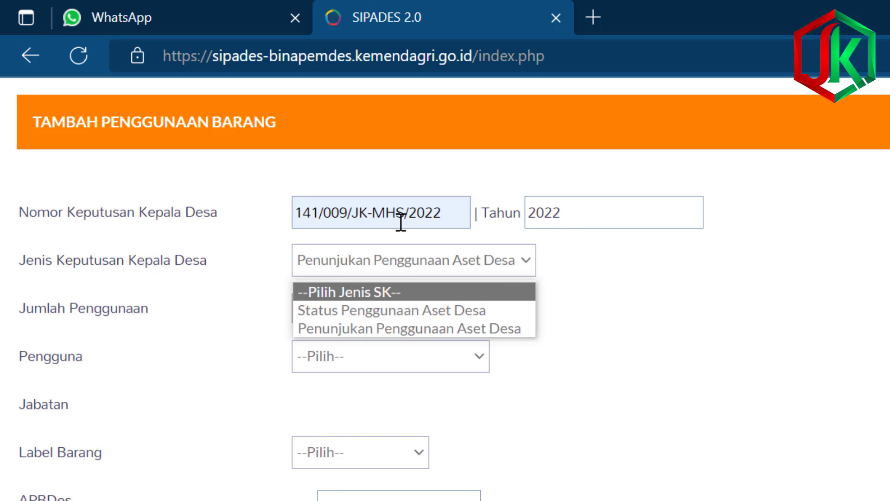
left_click(342, 328)
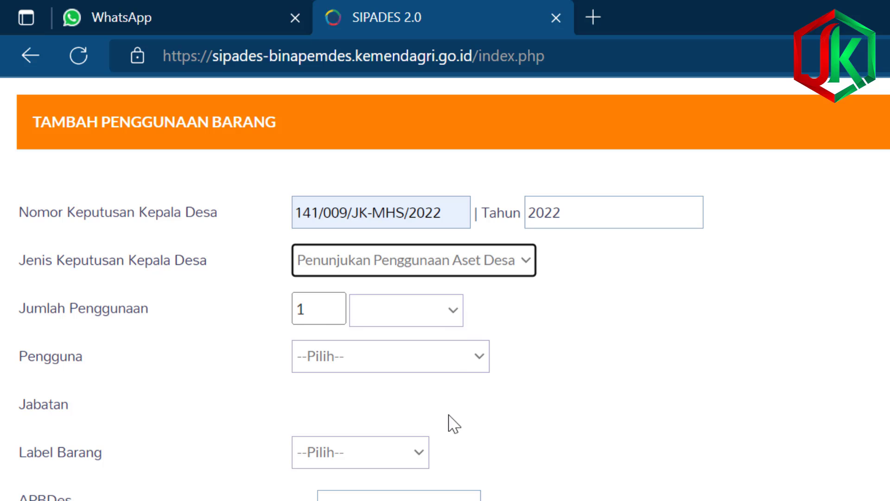
left_click(523, 260)
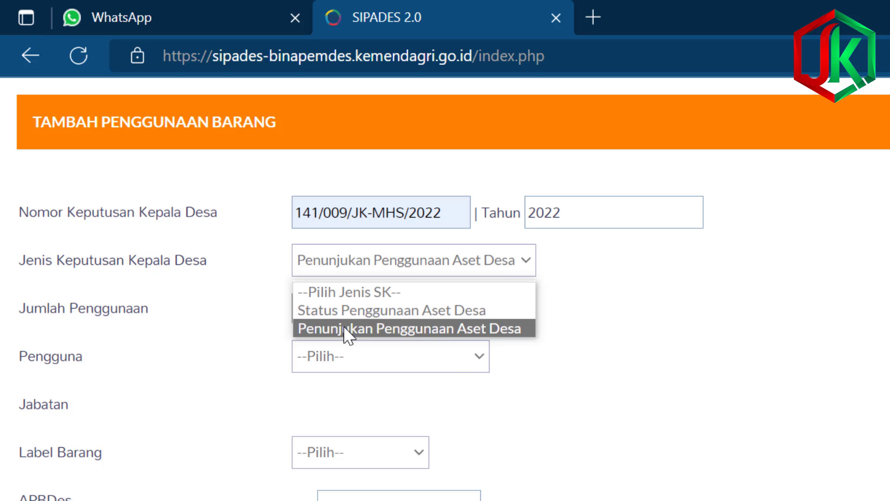
left_click(342, 309)
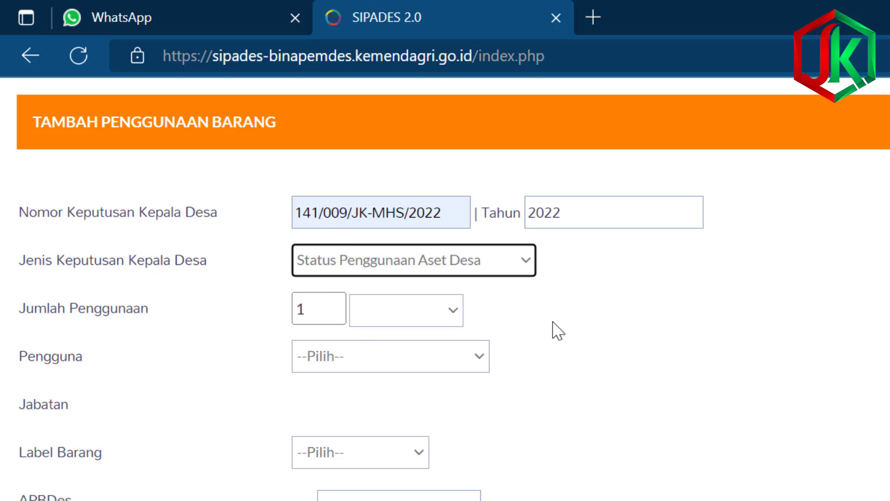
Set Jenis Keputusan Kepala Desa to Penunjukan Penggunaan Aset Desa and the Jumlah Penggunaan unit to Unit
left_click(529, 262)
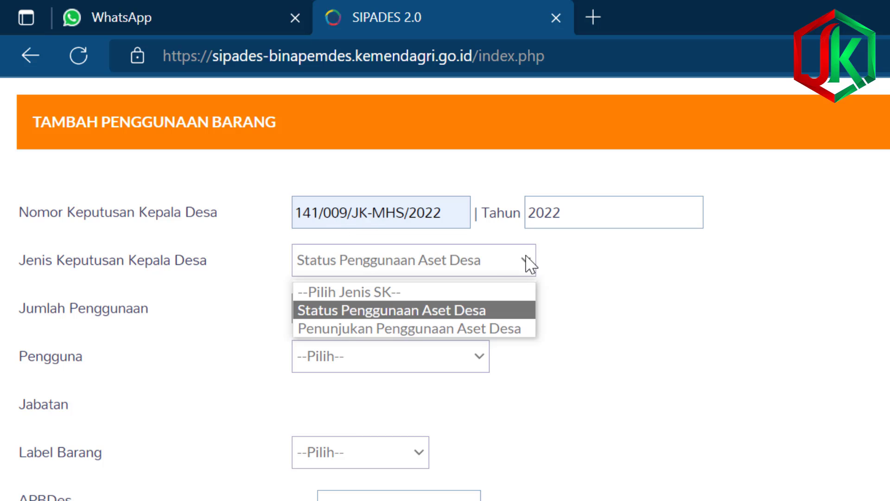
left_click(320, 328)
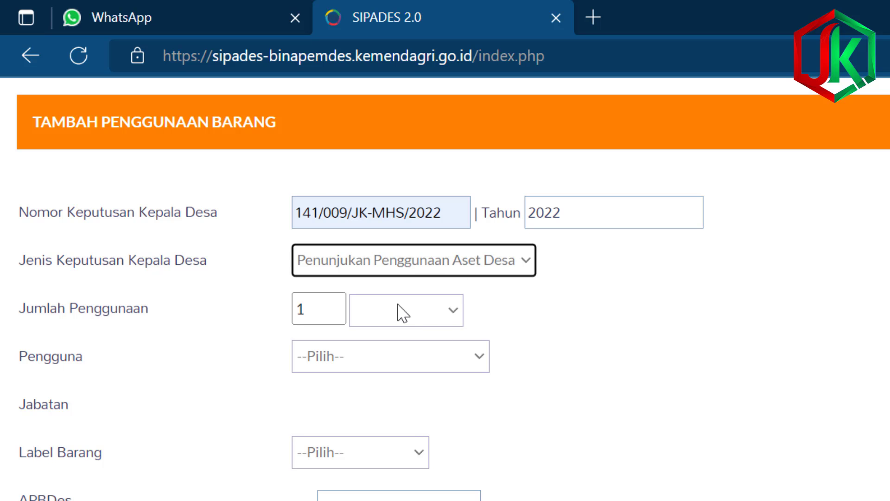
left_click(444, 309)
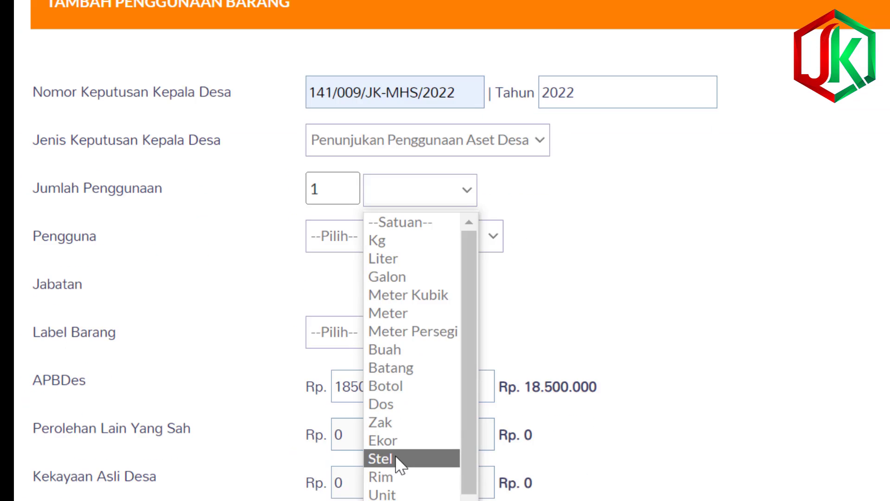
left_click(415, 424)
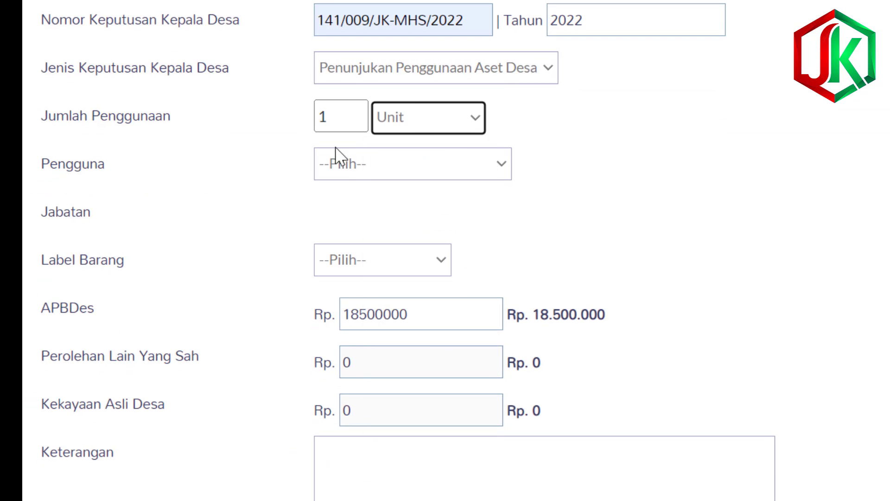
Choose the Kasi Pemerintahan official as Pengguna and 3.02.01.01.00002 as Label Barang
left_click(502, 168)
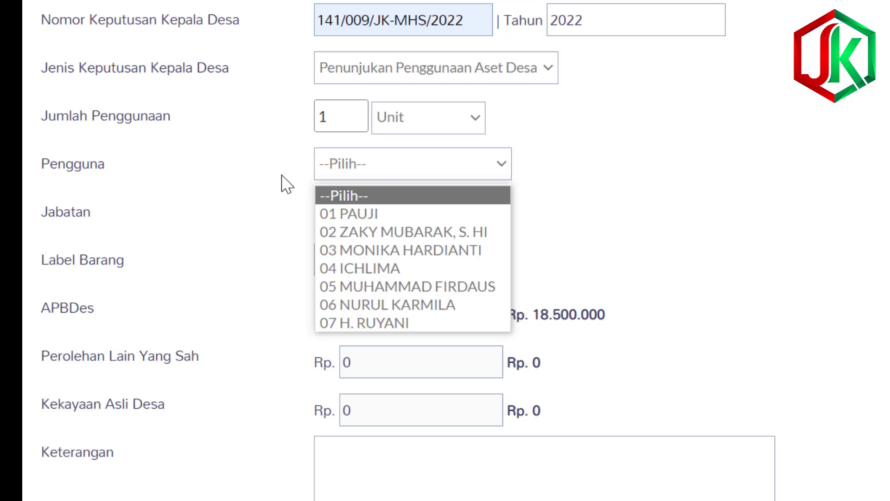
left_click(488, 166)
left_click(486, 173)
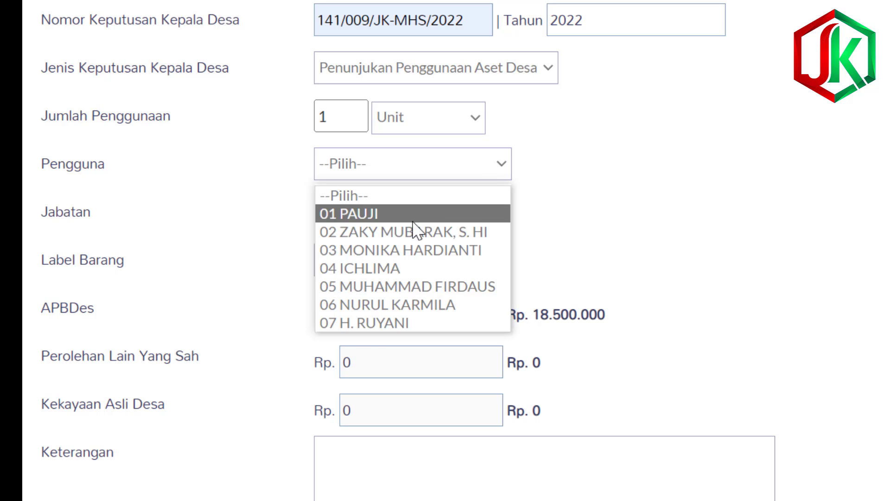
left_click(399, 268)
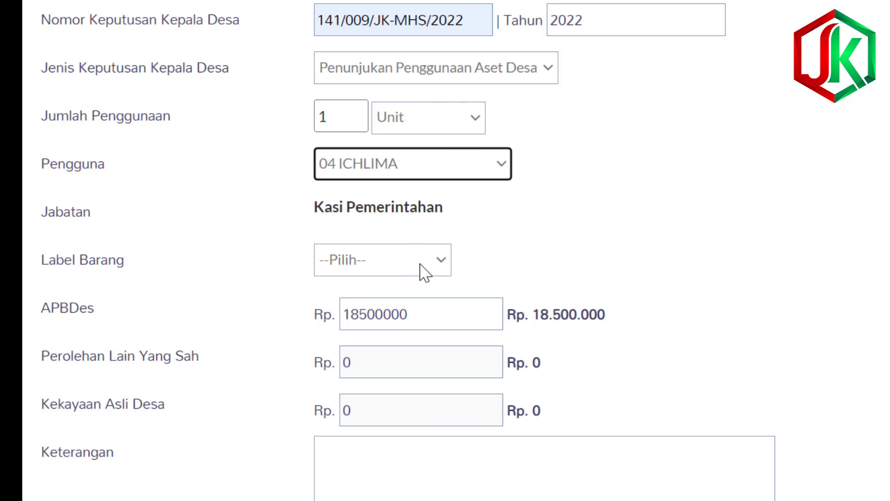
left_click(441, 267)
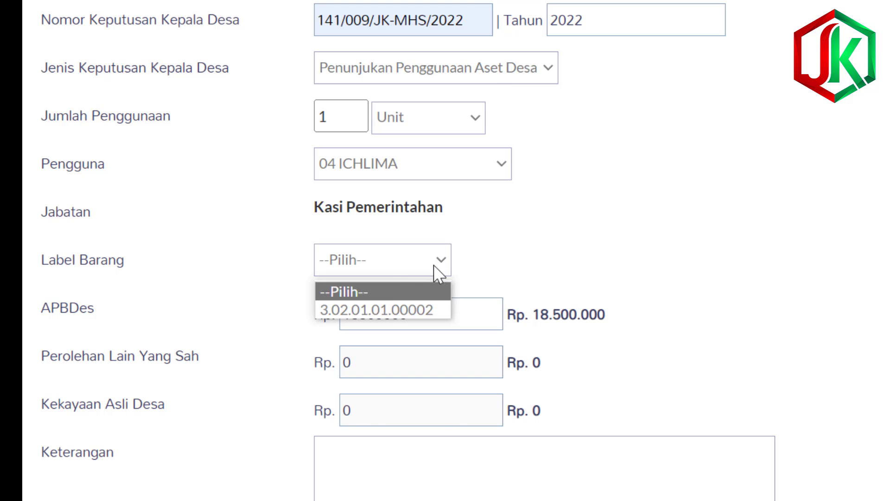
left_click(385, 311)
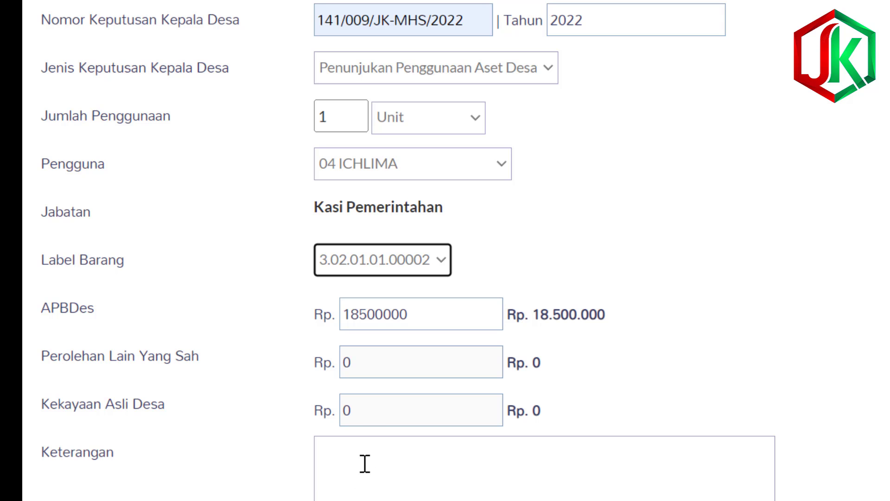
Enter "Sepeda Motor digunakan sebagai operasional Kasi Pemerintahan Desa" as the Keterangan and save the usage record
left_click(342, 467)
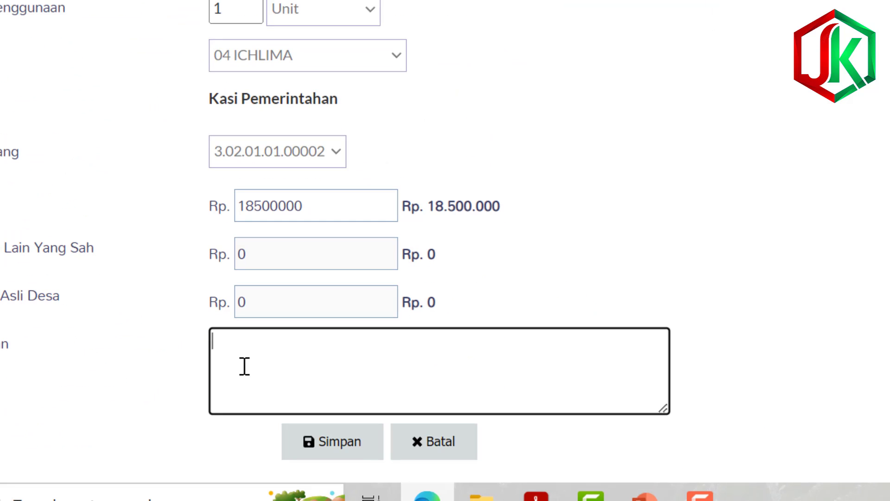
type("Sepeda M")
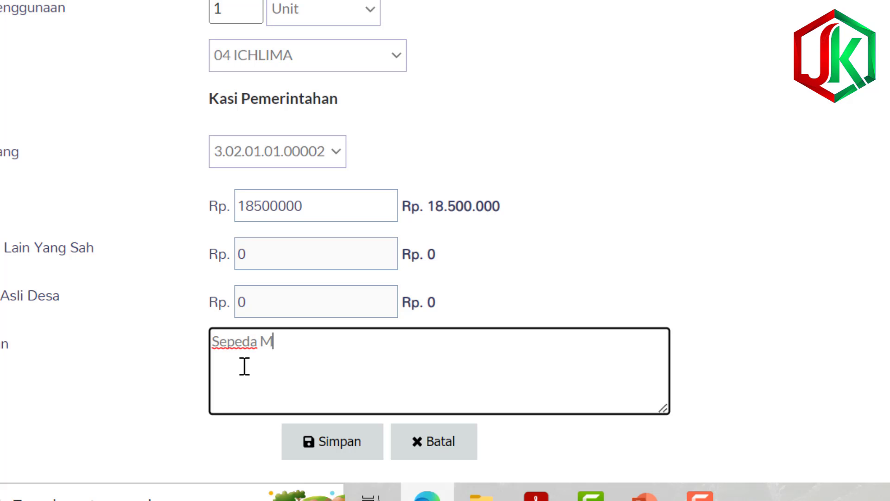
type("otor sebagai")
key("ctrl+BackSpace")
type("digunakan sebagai ")
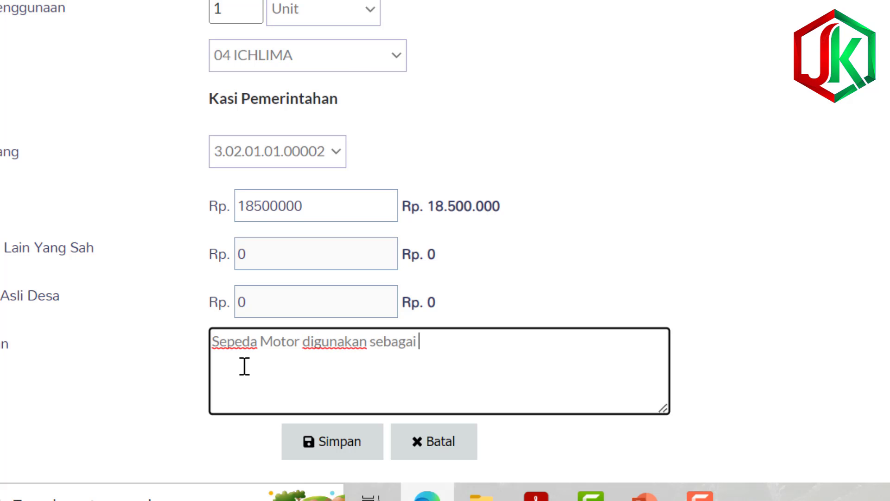
type("operasional Kasi Pe")
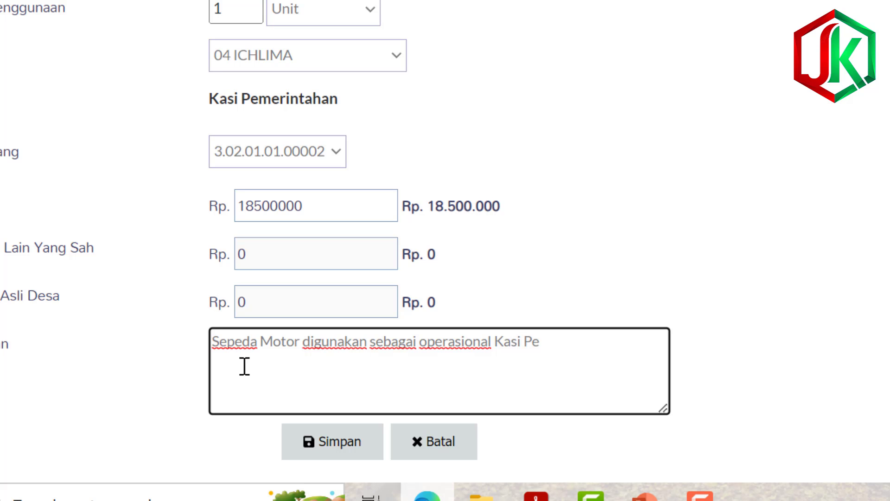
type("merintahan Desa")
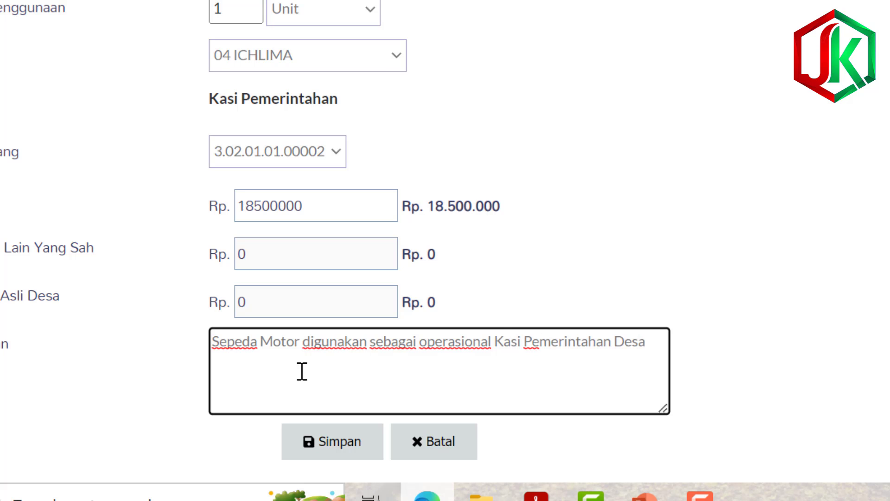
scroll(424, 185, "up", 1)
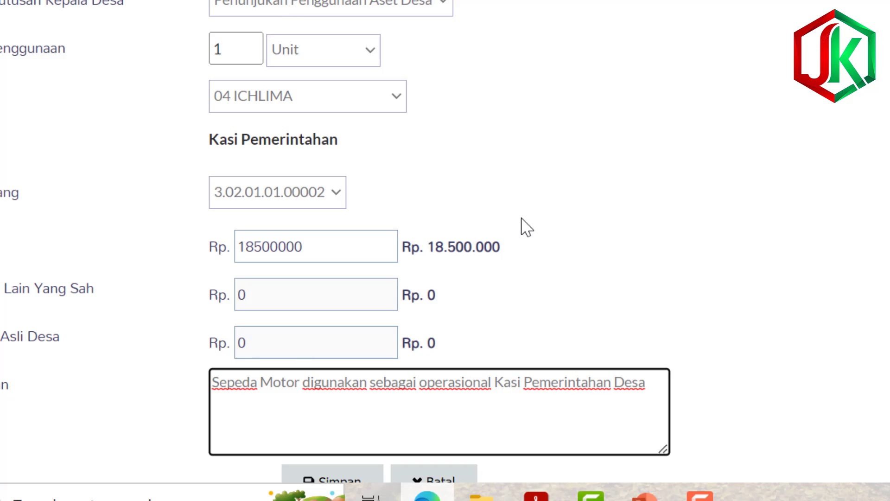
scroll(510, 215, "down", 1)
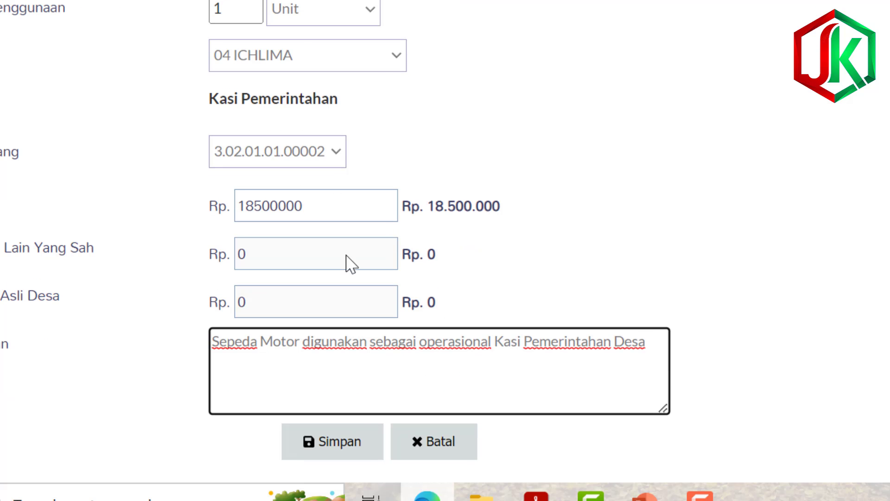
left_click(361, 441)
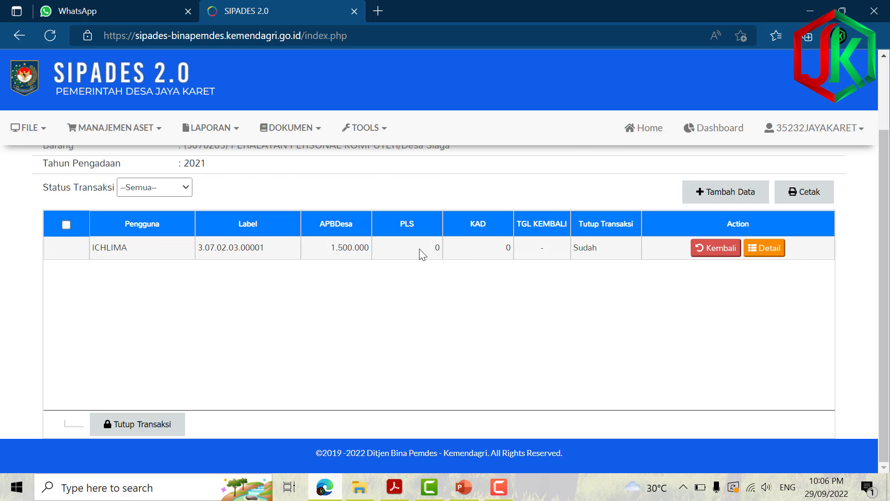
scroll(416, 269, "up", 2)
scroll(436, 292, "down", 2)
scroll(312, 211, "up", 2)
scroll(343, 314, "down", 2)
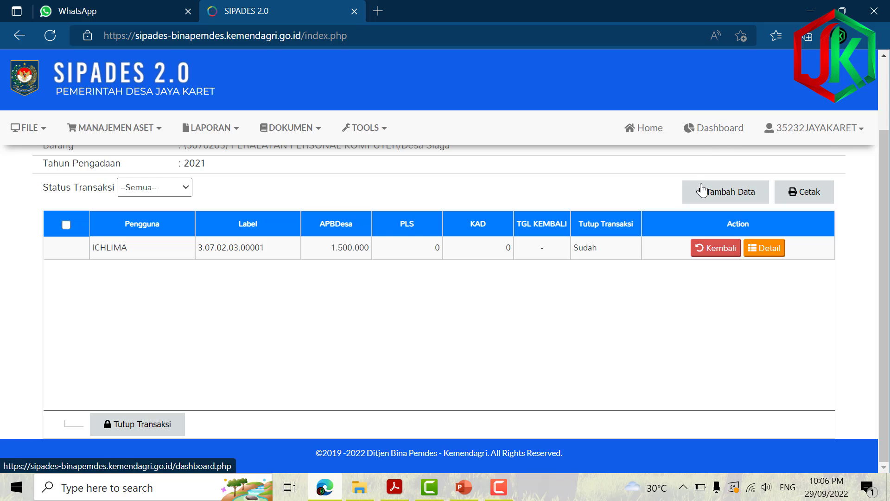
Open the village asset dashboard to view the summary of assets by origin
left_click(715, 134)
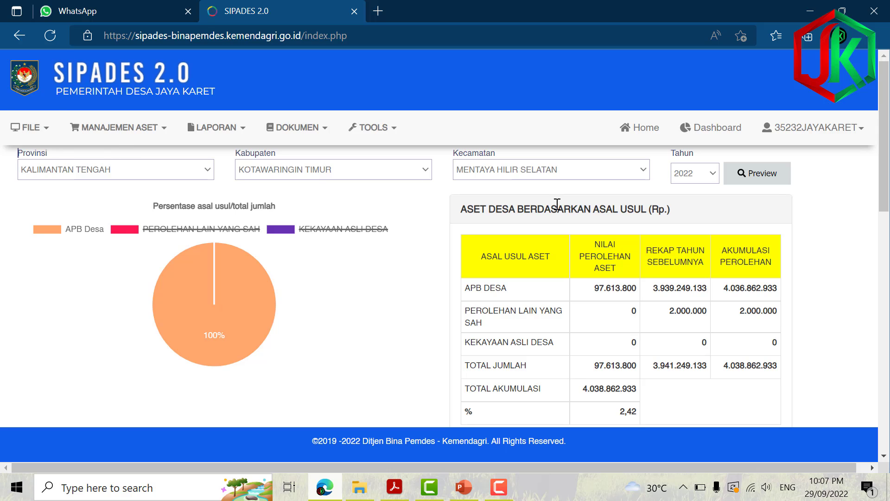
left_click(3, 131)
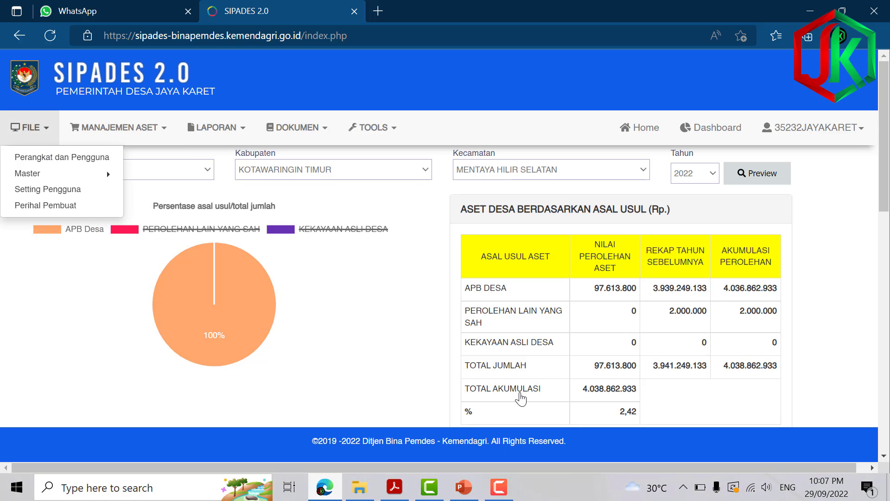
left_click(340, 355)
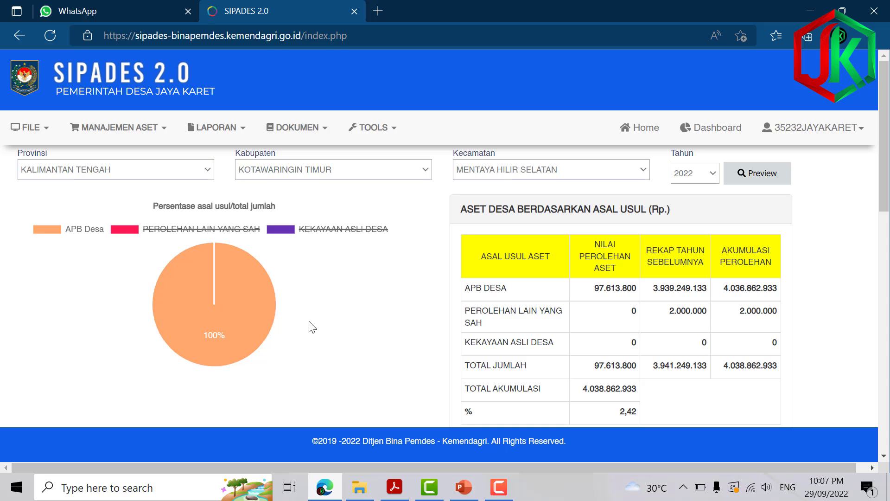